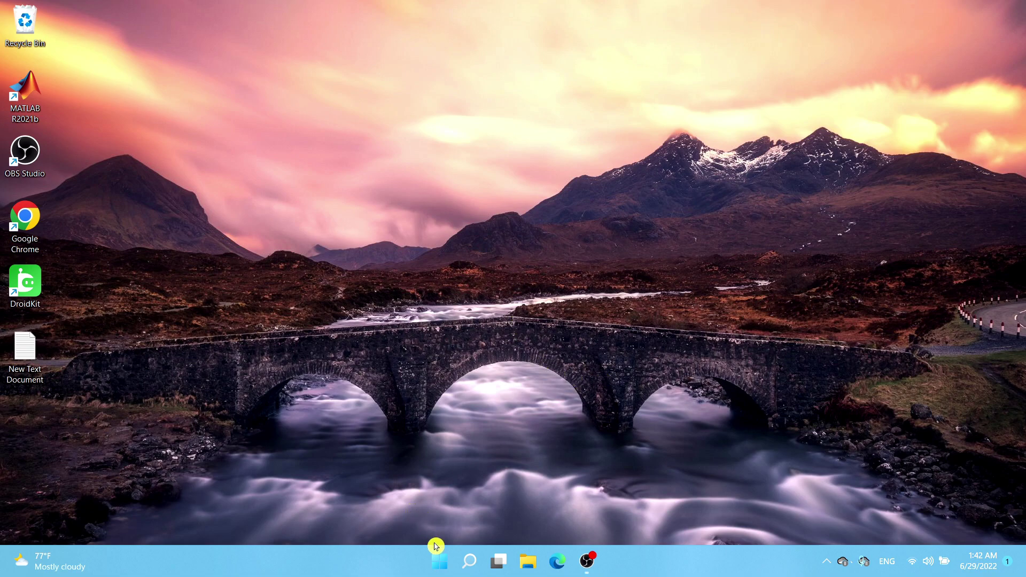
Search the Start menu for 'task man' and launch Task Manager
left_click(439, 561)
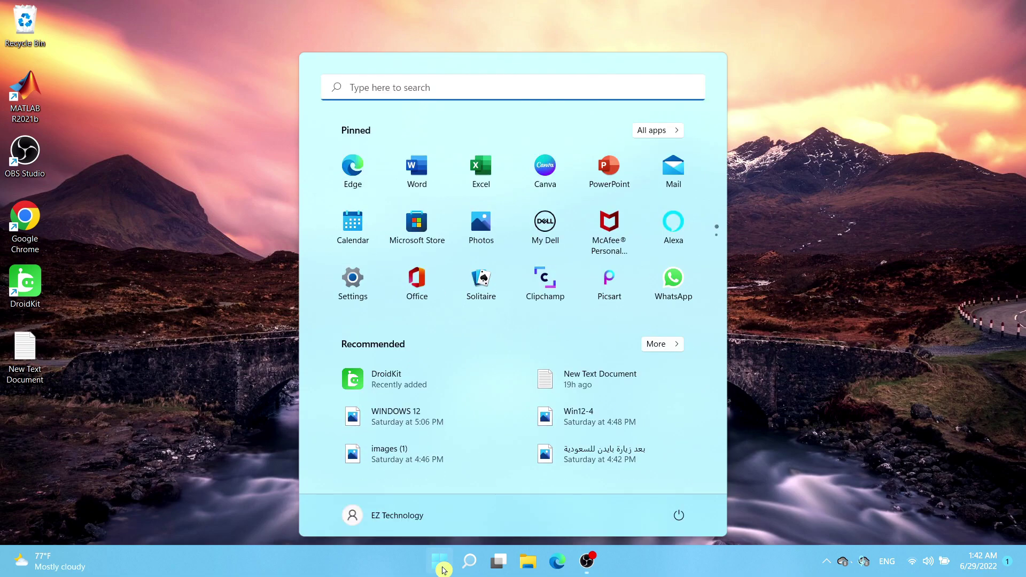
type("task m")
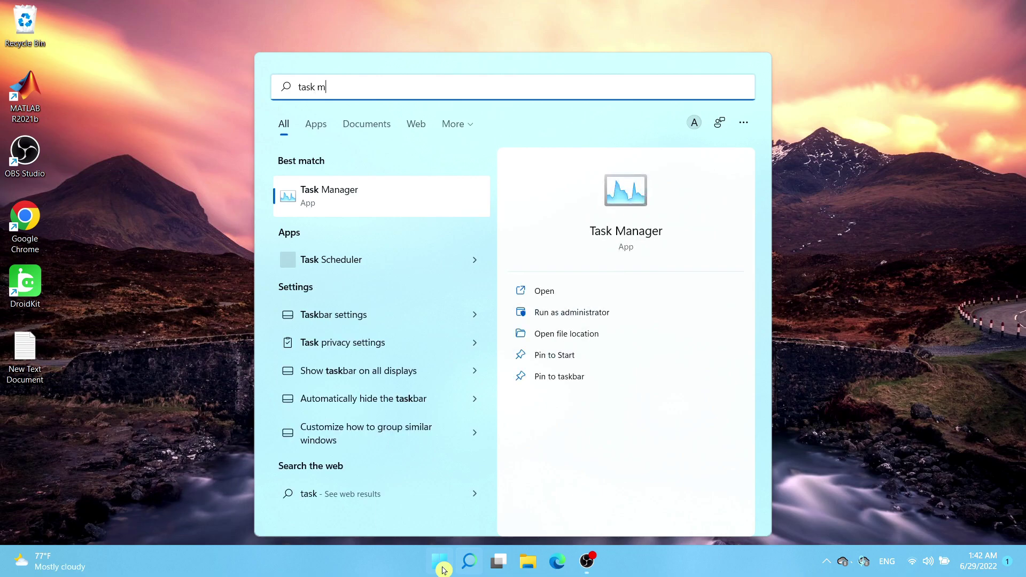
type("an")
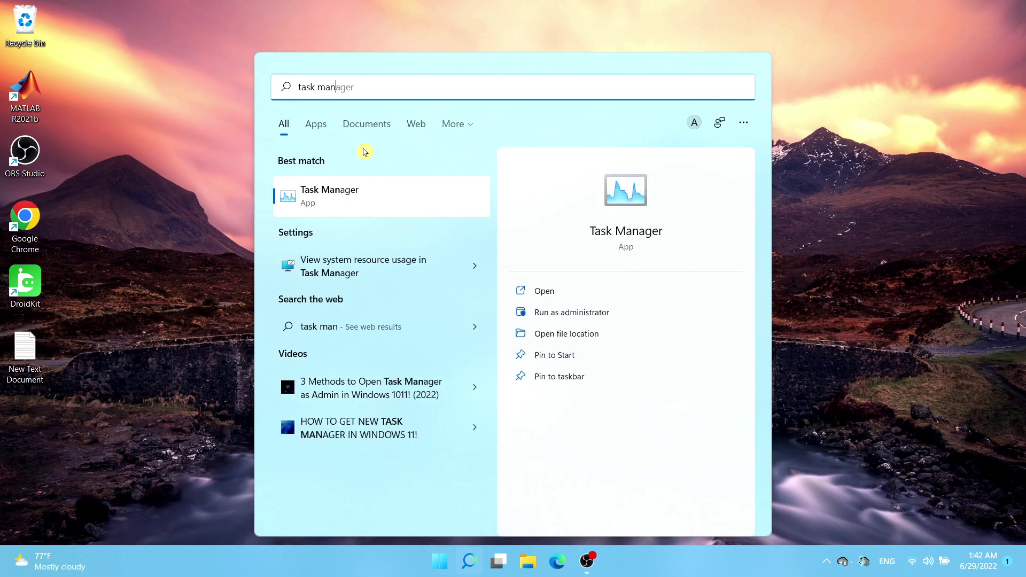
left_click(401, 207)
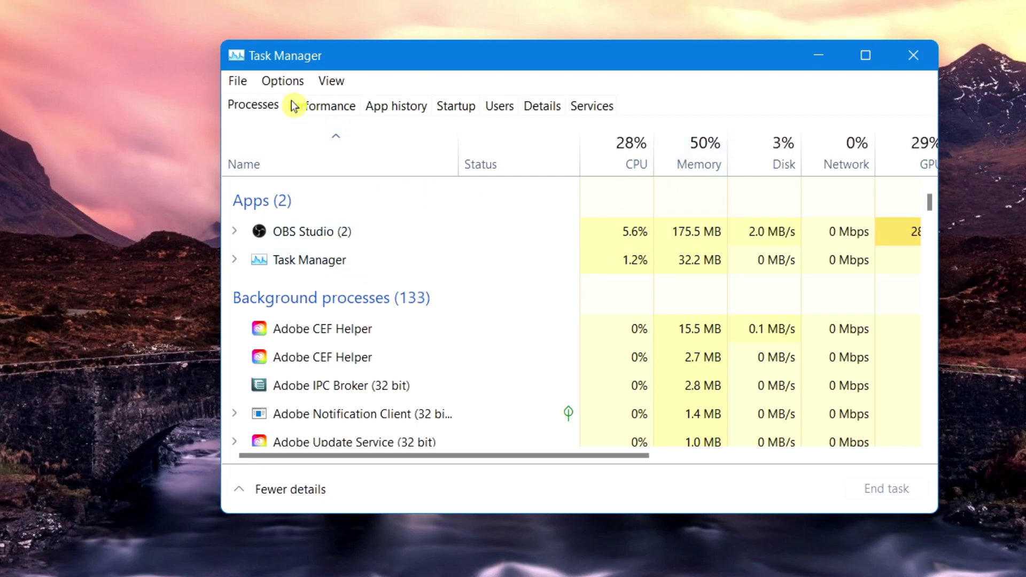
Check Performance > Memory (16.0 GB, 2 of 2 slots at 3200 MHz), then close Task Manager
left_click(343, 110)
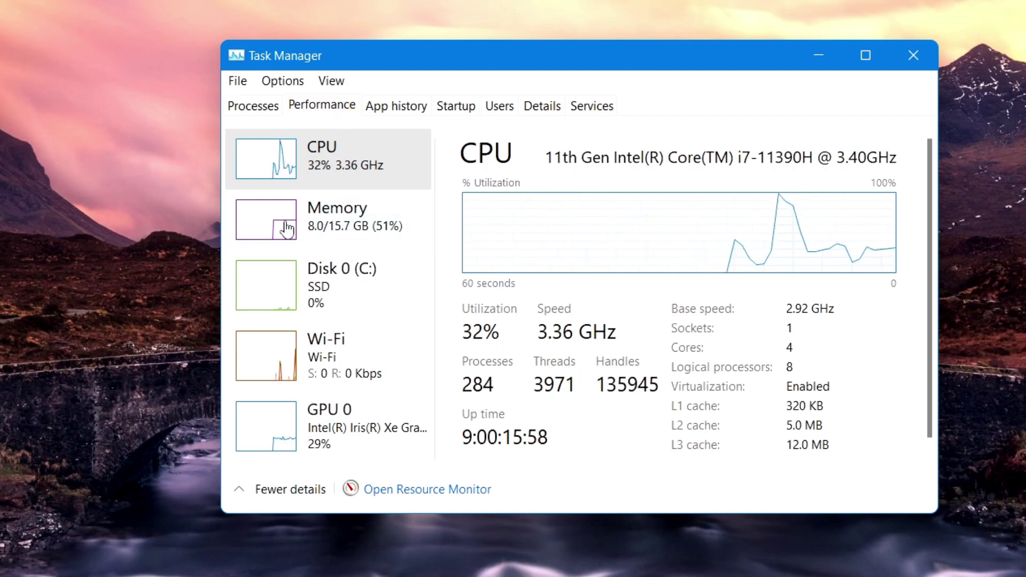
left_click(335, 224)
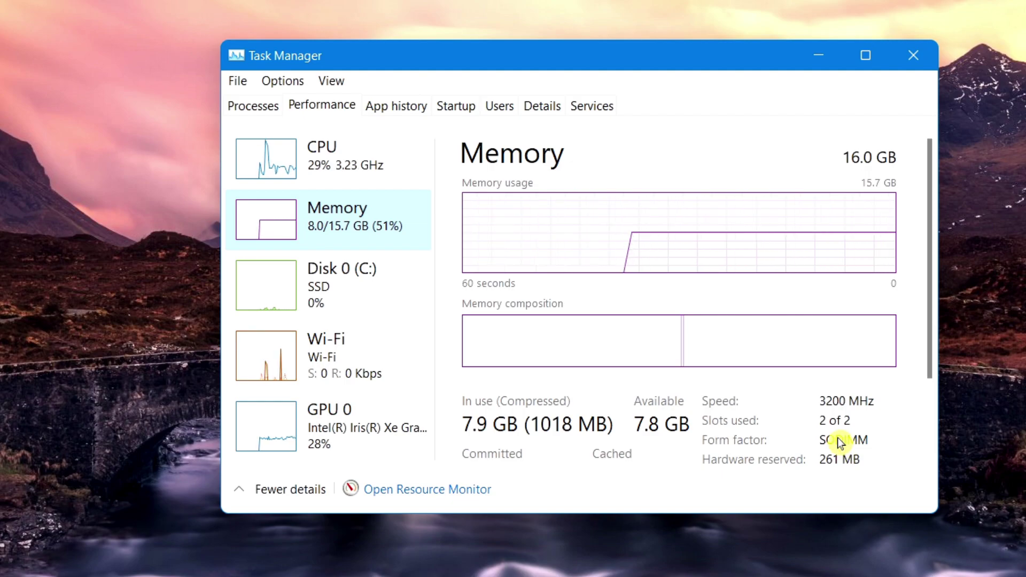
mouse_move(825, 431)
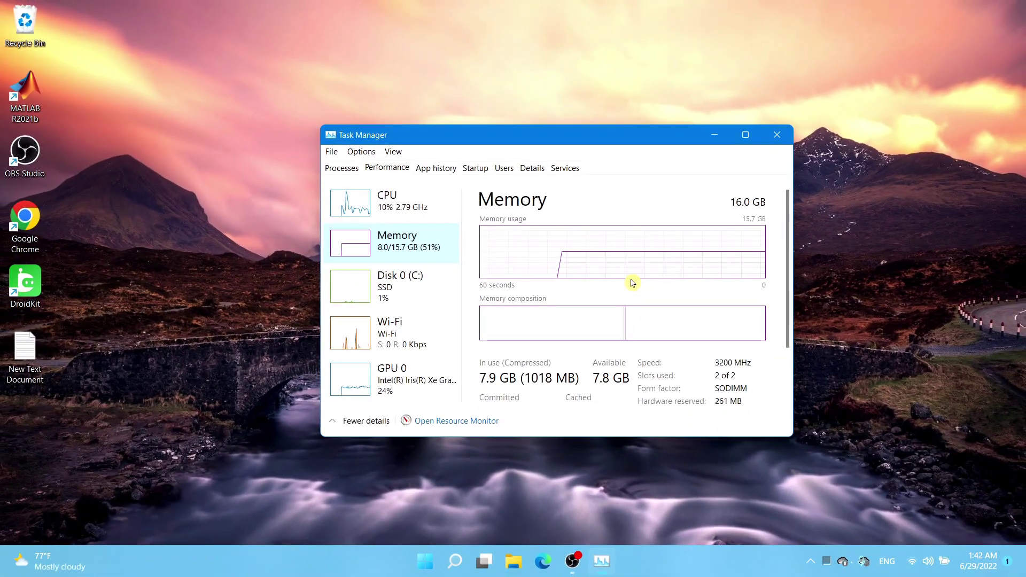
left_click(778, 137)
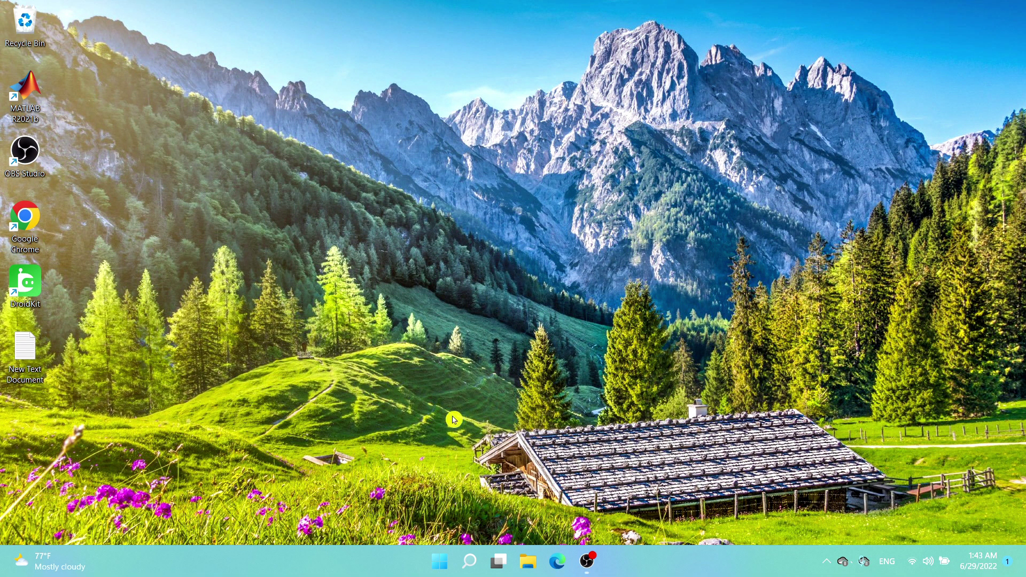
Search Start for 'cmd' and run Command Prompt as administrator
left_click(441, 562)
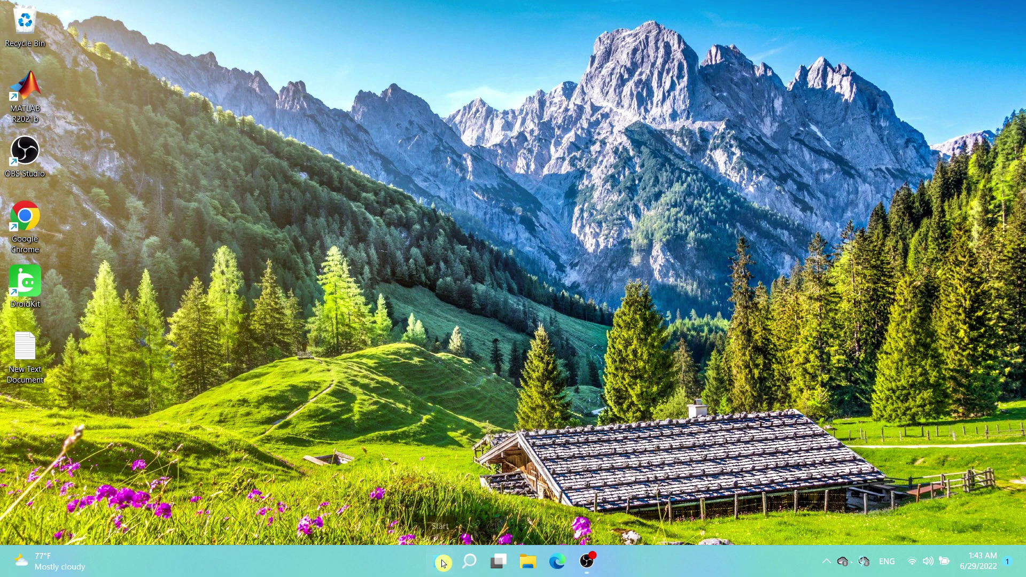
type("cmd")
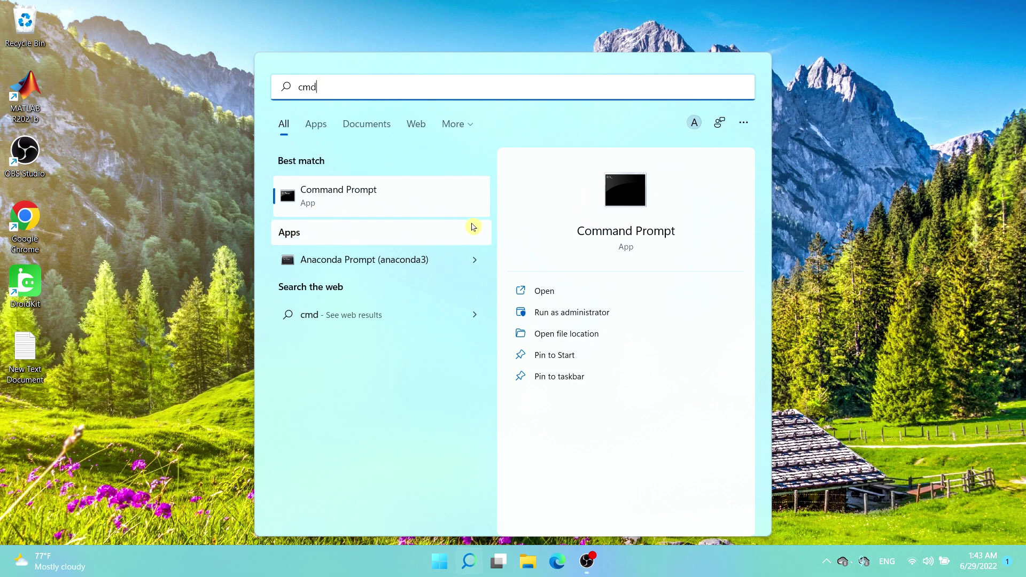
right_click(387, 205)
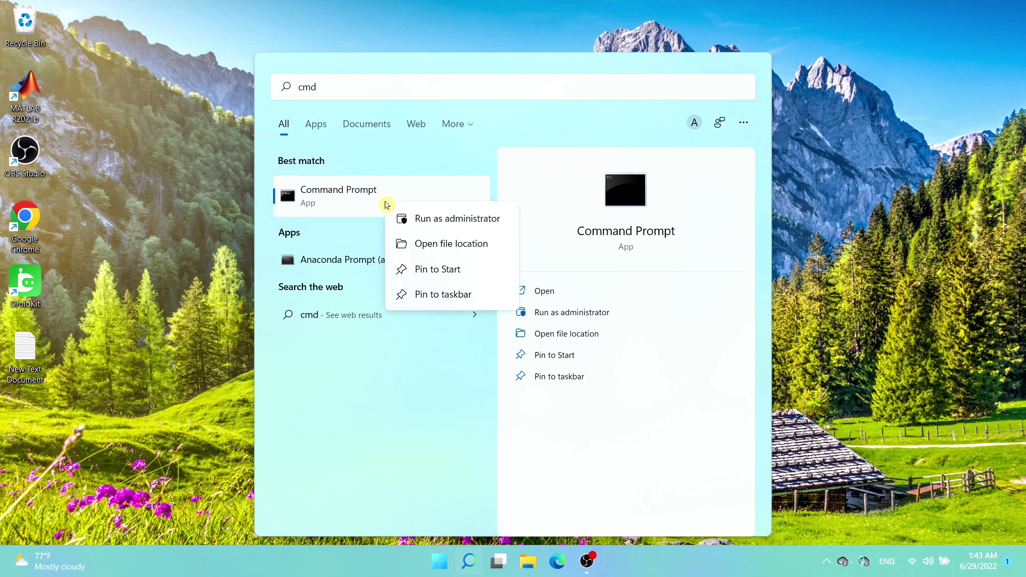
left_click(451, 412)
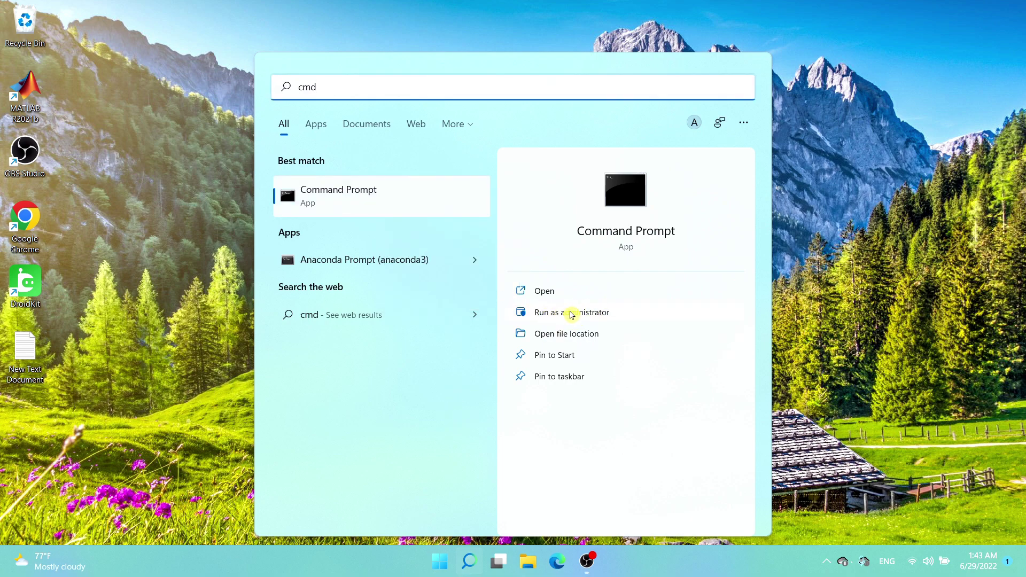
left_click(634, 315)
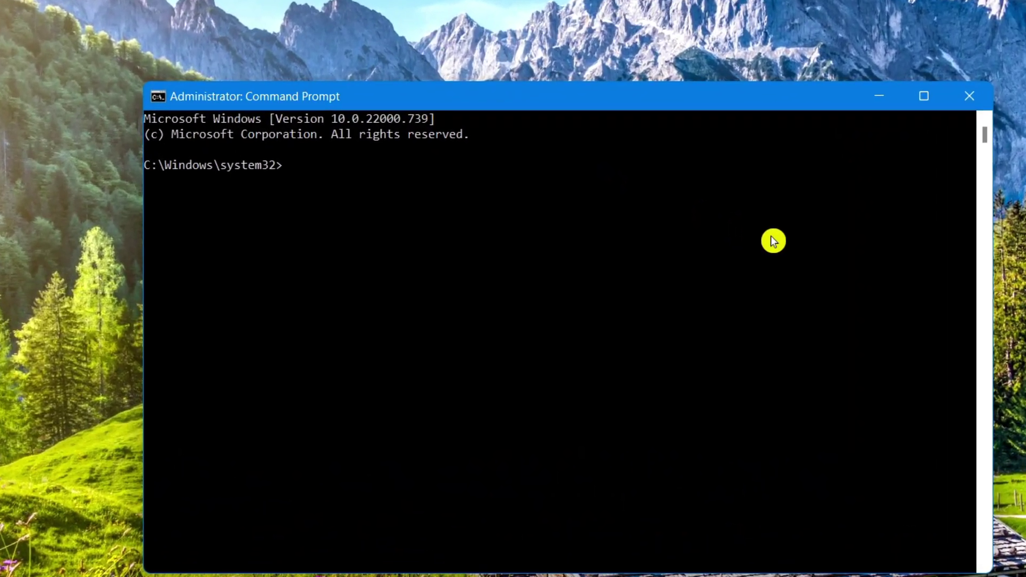
Run 'wmic Memphysical get MaxCapacity, MemoryDevices', showing 33554432 capacity and 2 devices
type("wmic")
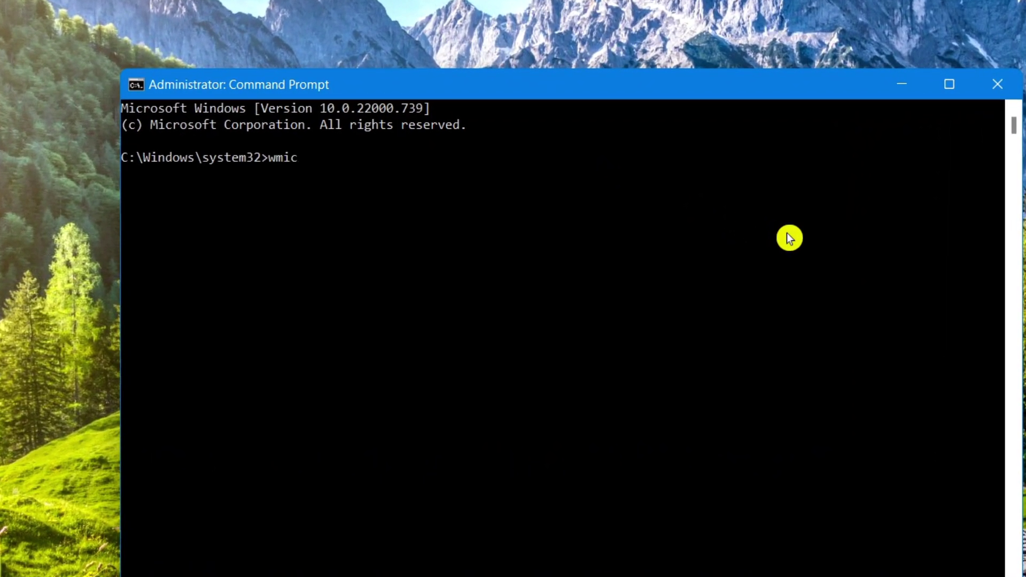
type(" Memphysical get")
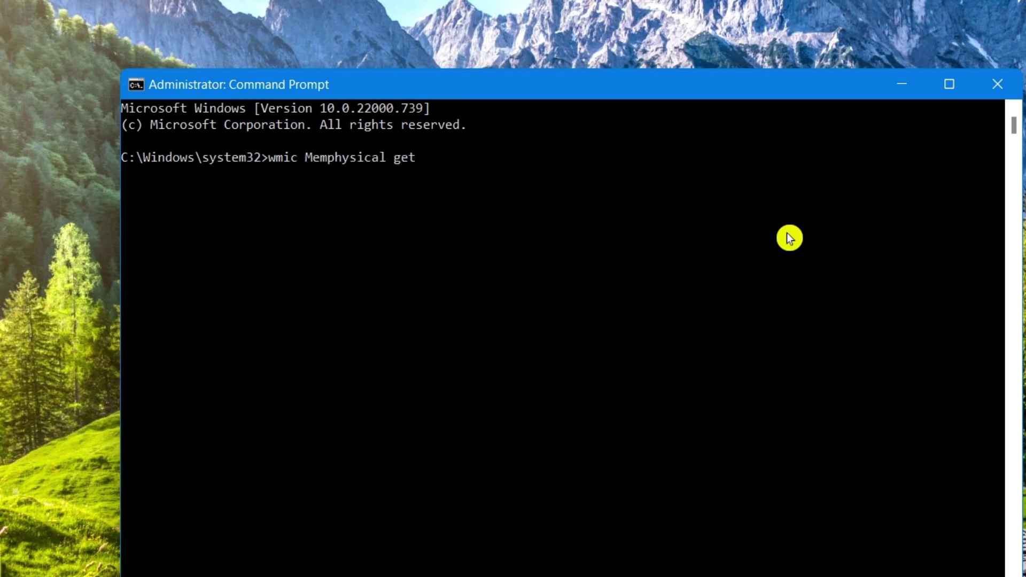
type(" MaxCapacity,")
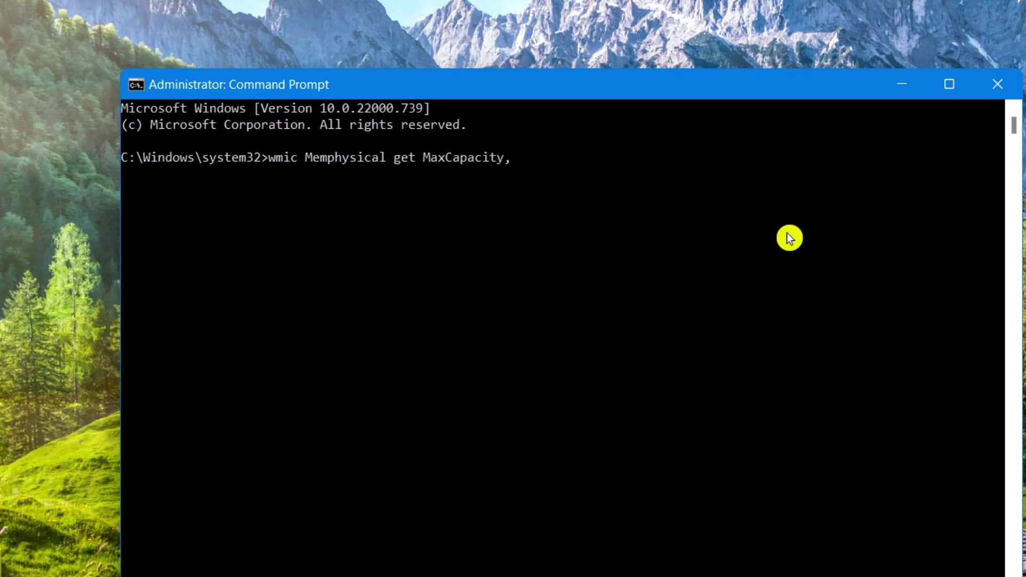
type(" MemoryDevices")
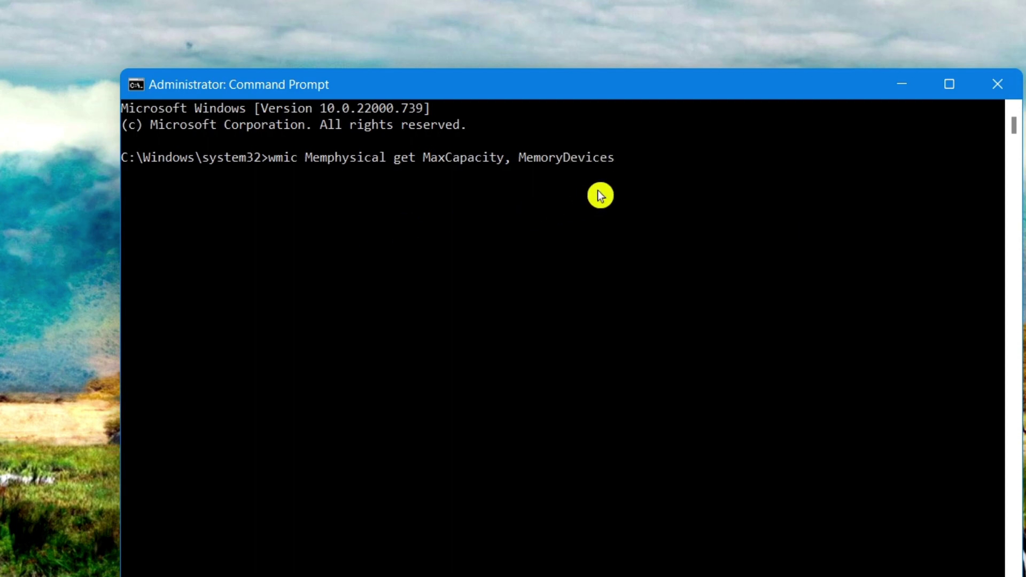
mouse_move(627, 161)
left_mouse_down()
mouse_move(285, 156)
mouse_move(461, 147)
mouse_move(630, 154)
mouse_move(638, 168)
left_mouse_up()
left_click(637, 168)
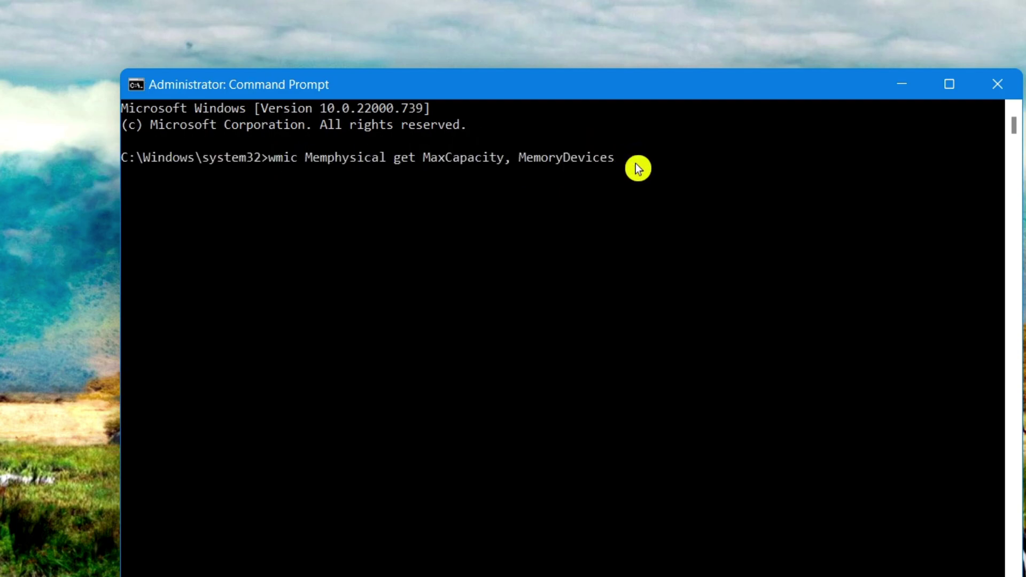
key("Return")
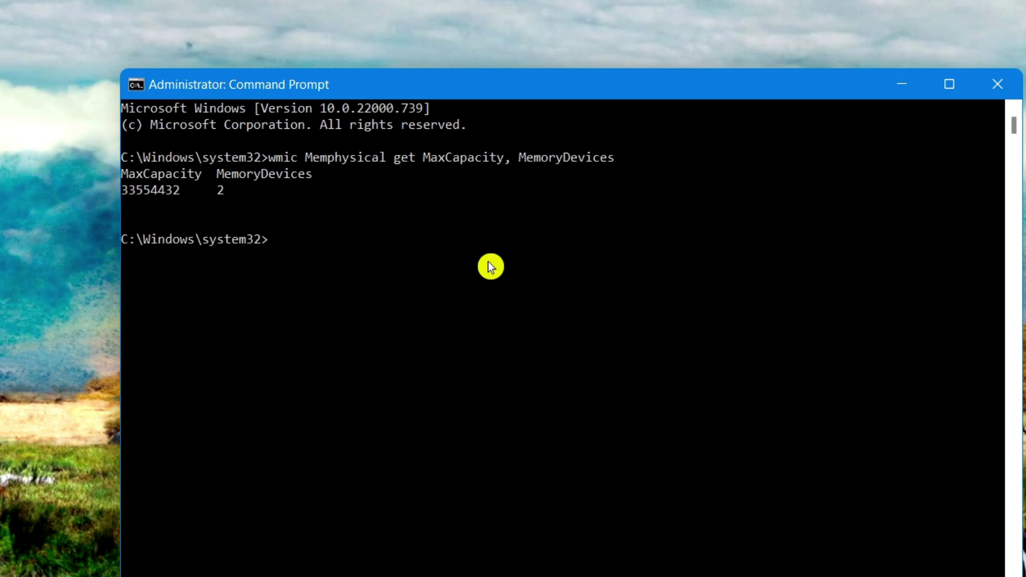
Run 'wmic MemoryChip get BankLabel, DeviceLocator, Capacity' to list DIMM 1 and DIMM 2, then close Command Prompt
type("wmic MemoryChip")
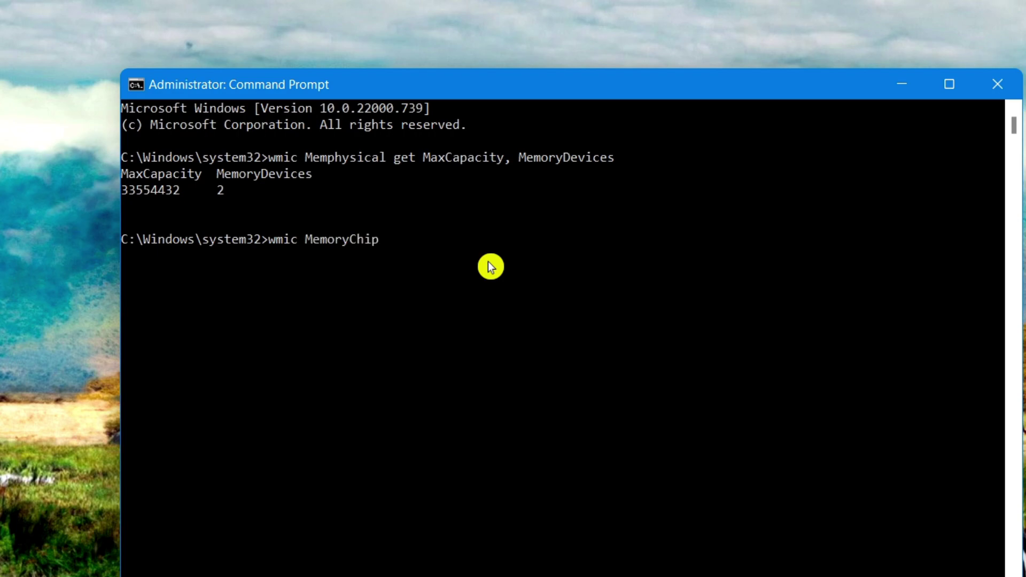
type(" get BankLabel, D")
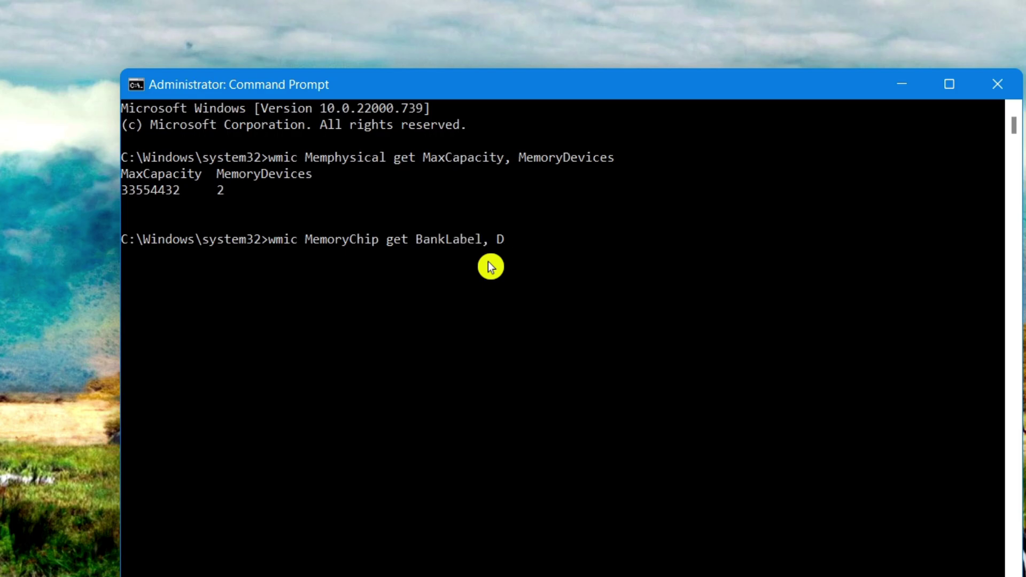
type("eviceLoca")
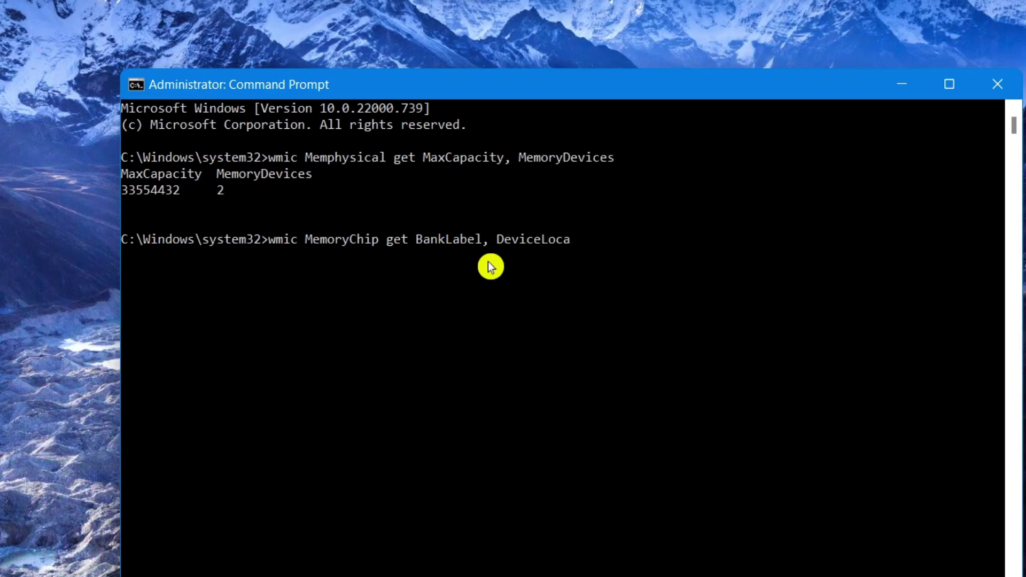
type("tor, Capacity")
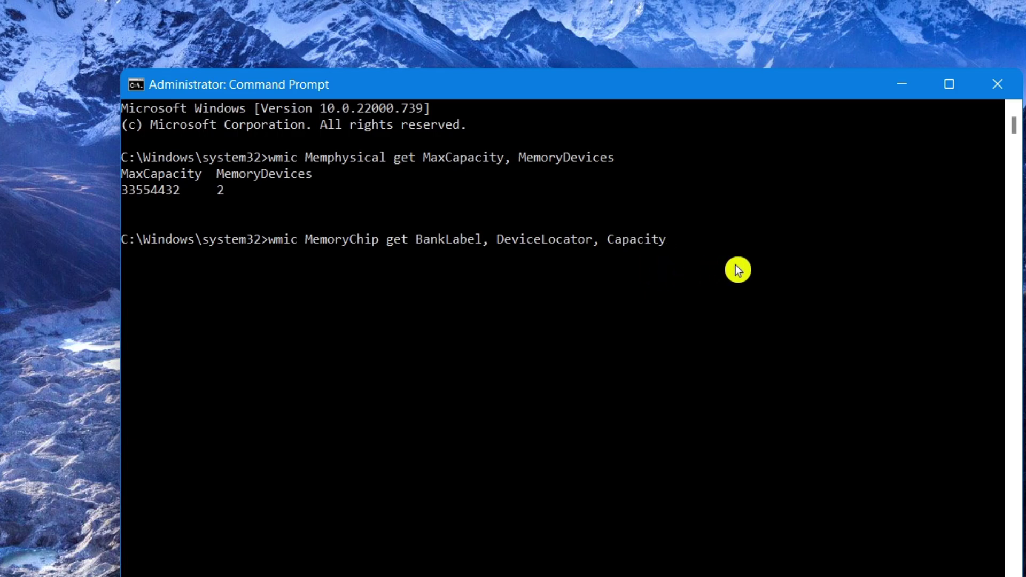
key("Return")
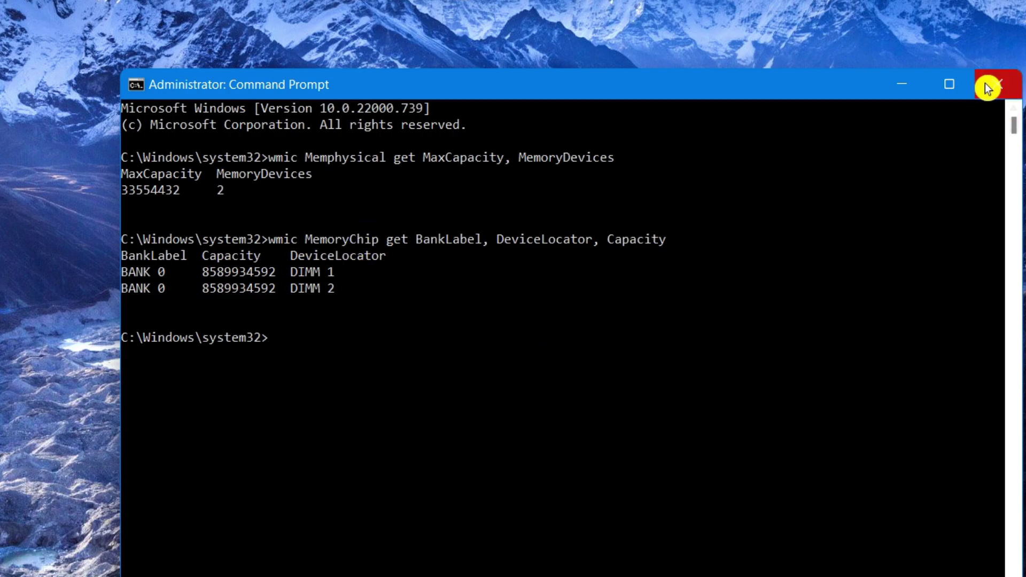
left_click(997, 94)
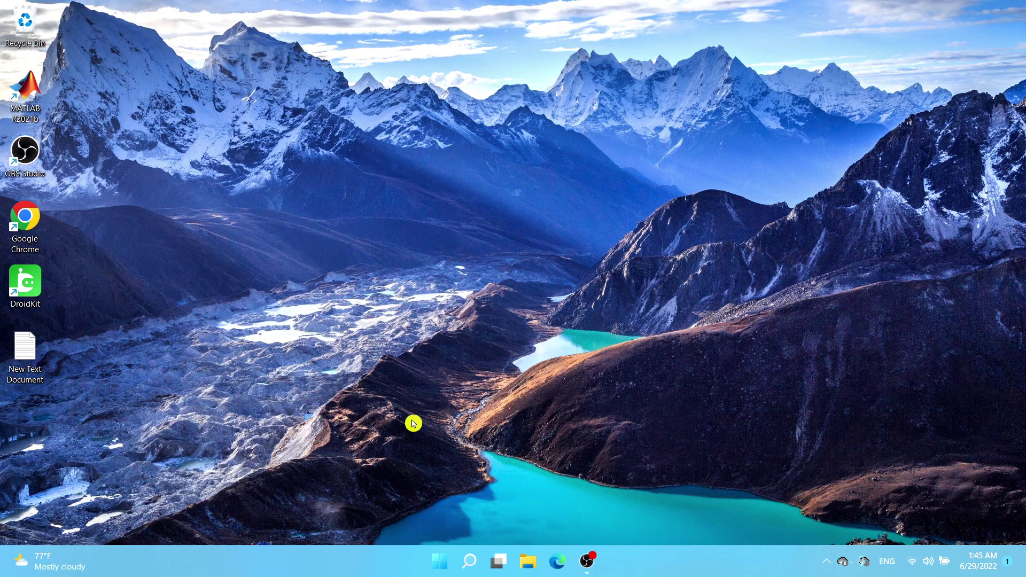
Search Start for 'powersh' and run Windows PowerShell as administrator
left_click(441, 562)
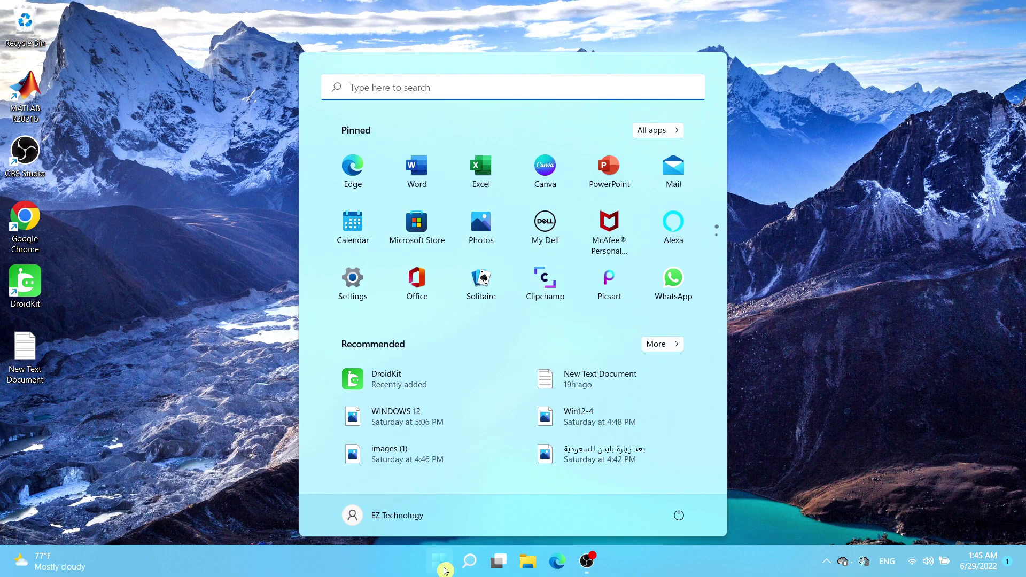
type("pow")
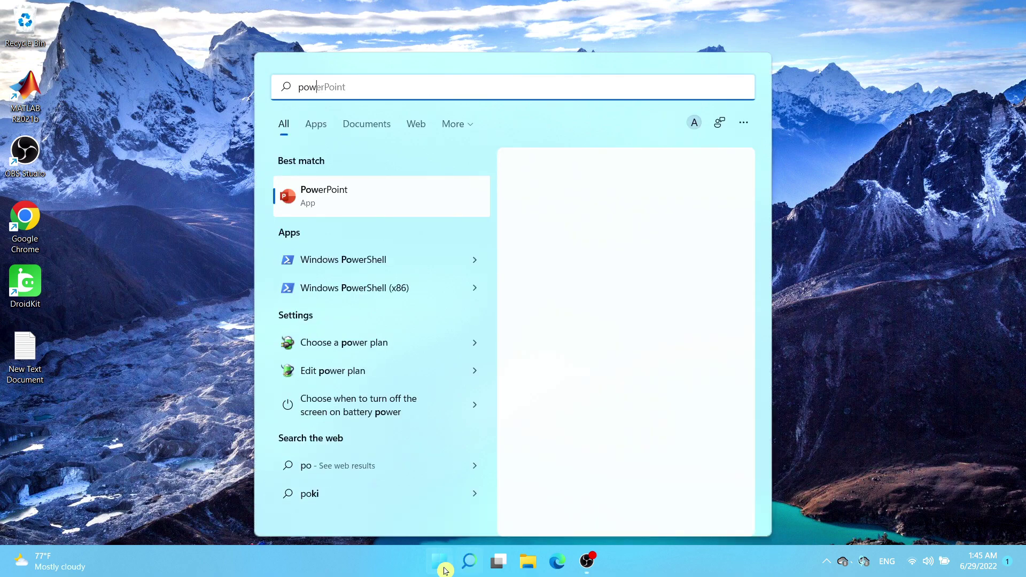
type("ersh")
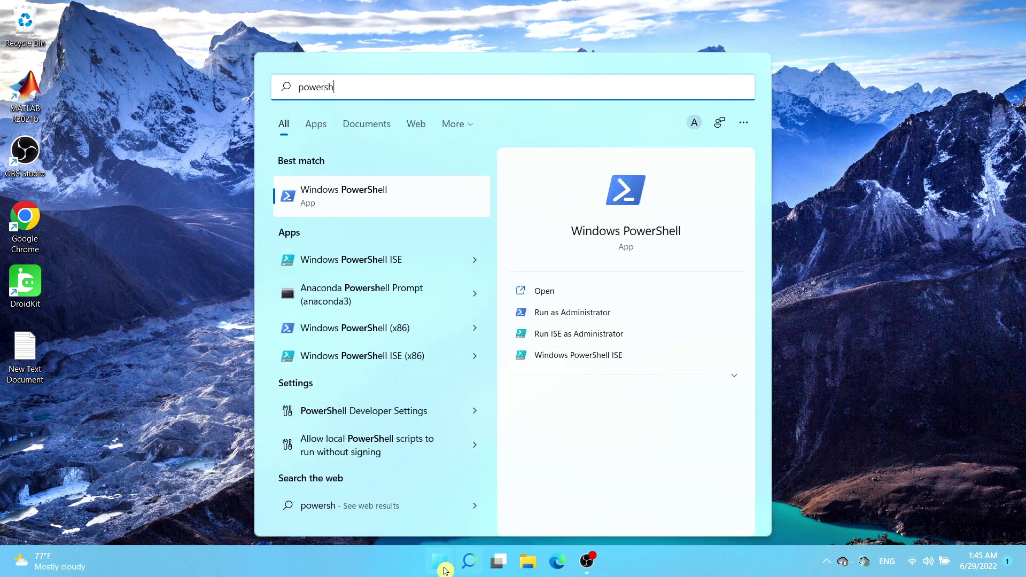
left_click(397, 200)
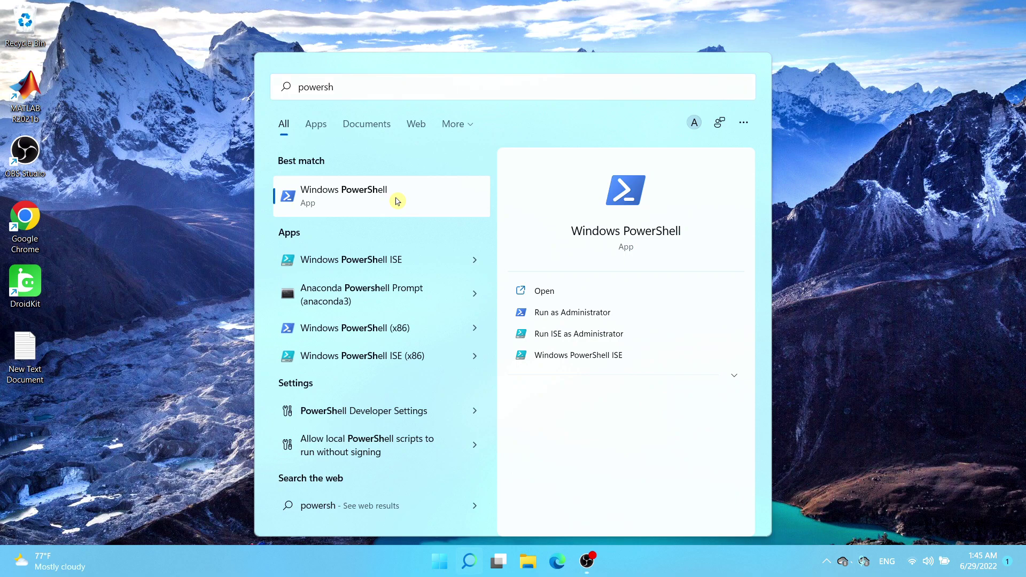
right_click(398, 201)
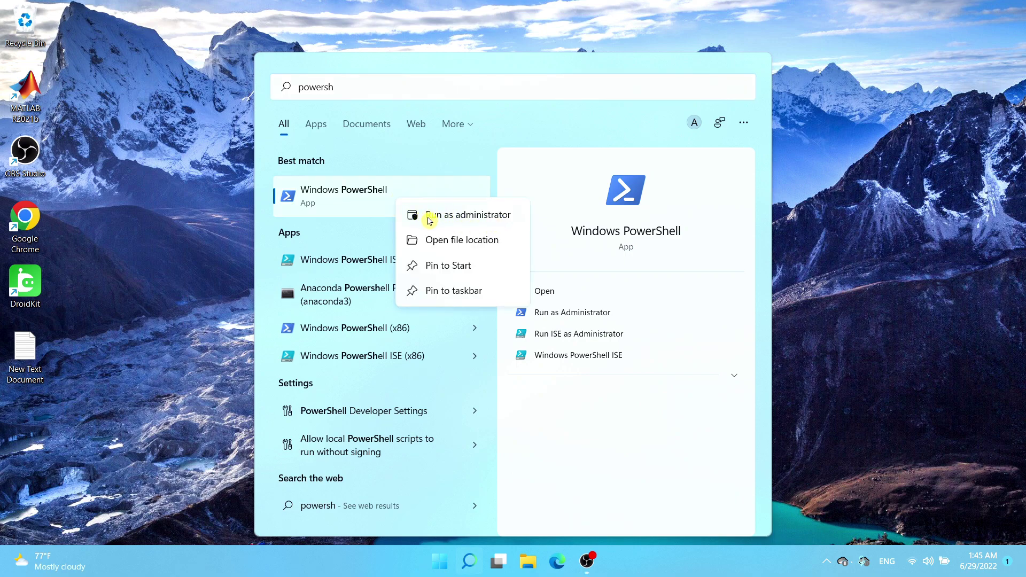
left_click(652, 430)
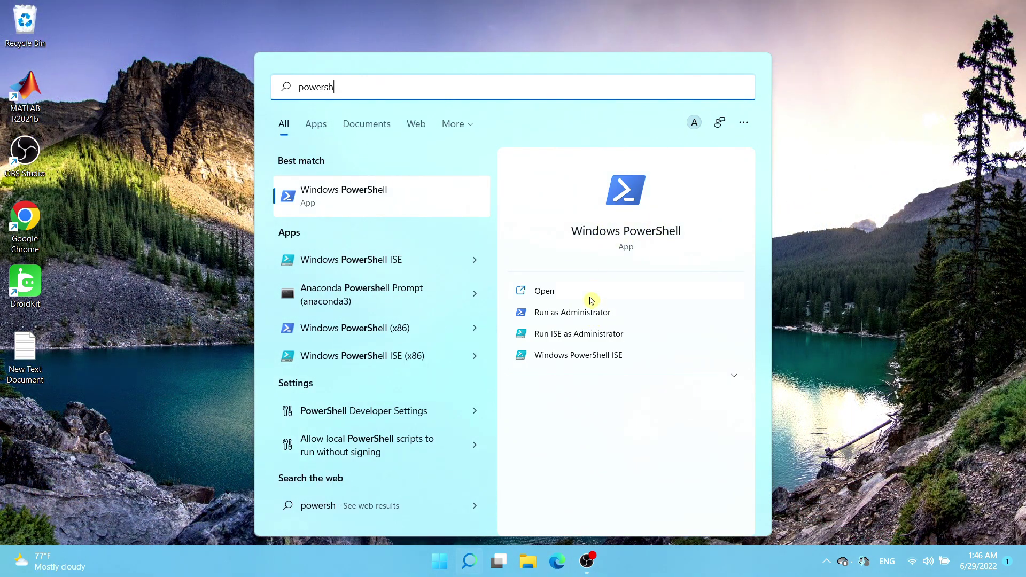
left_click(596, 314)
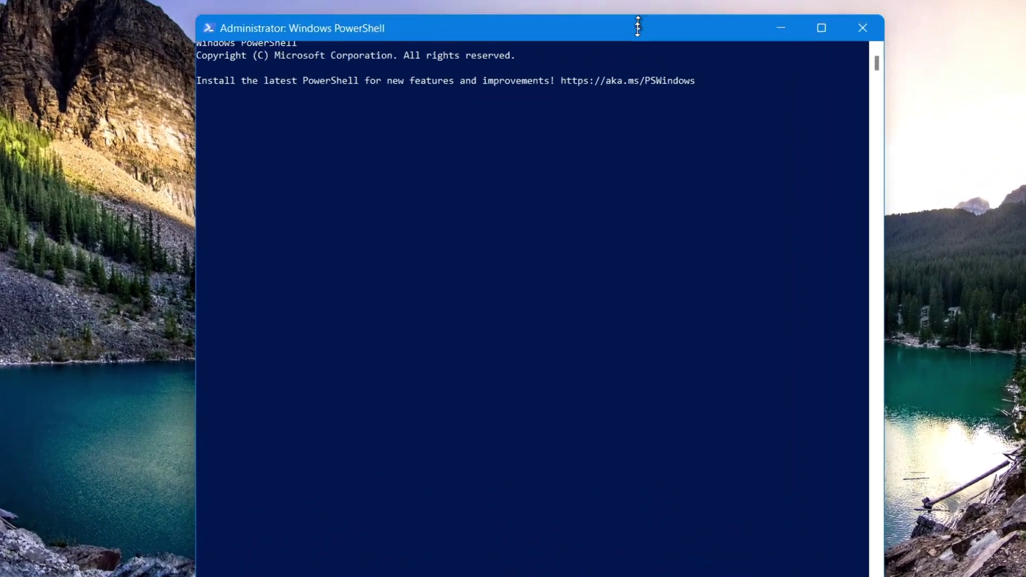
Run Get-WmiObject -Class "Win32_PhysicalMemoryArray", showing MaxCapacity 33554432 and MemoryDevices 2
left_click_drag(634, 206, 663, 93)
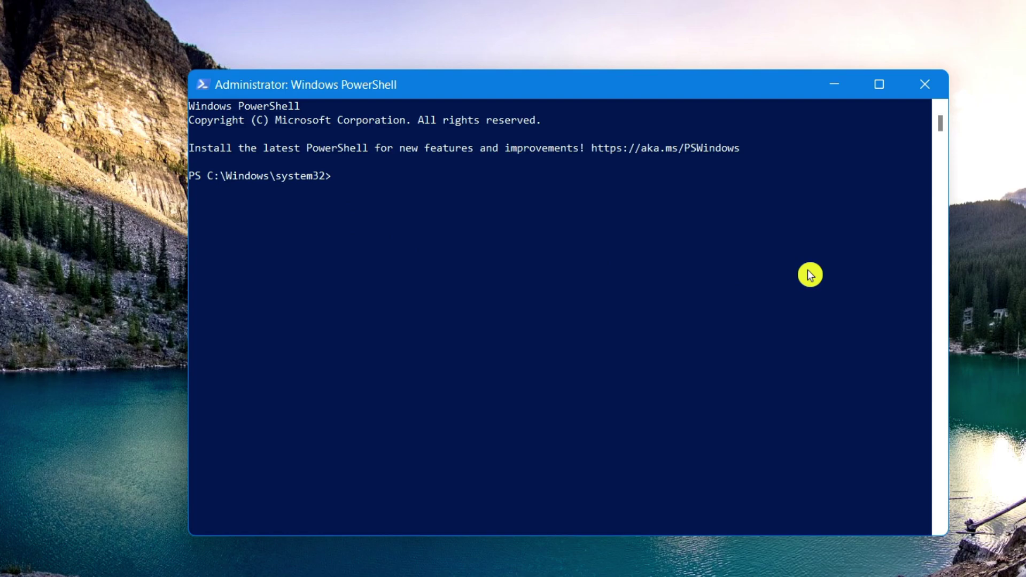
type("Get-WmiObject -Class")
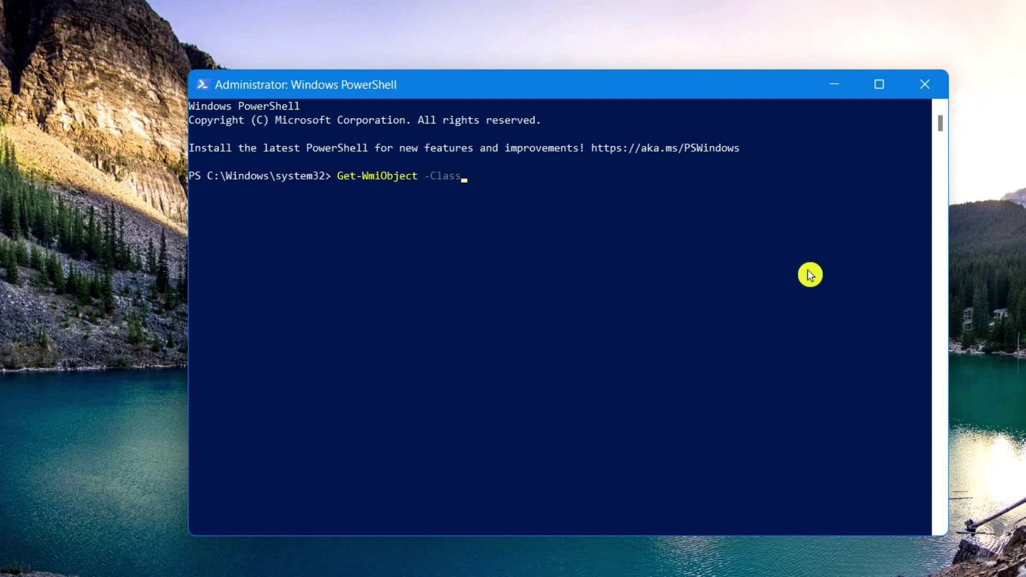
type(" \"Win32_PhysicalMem")
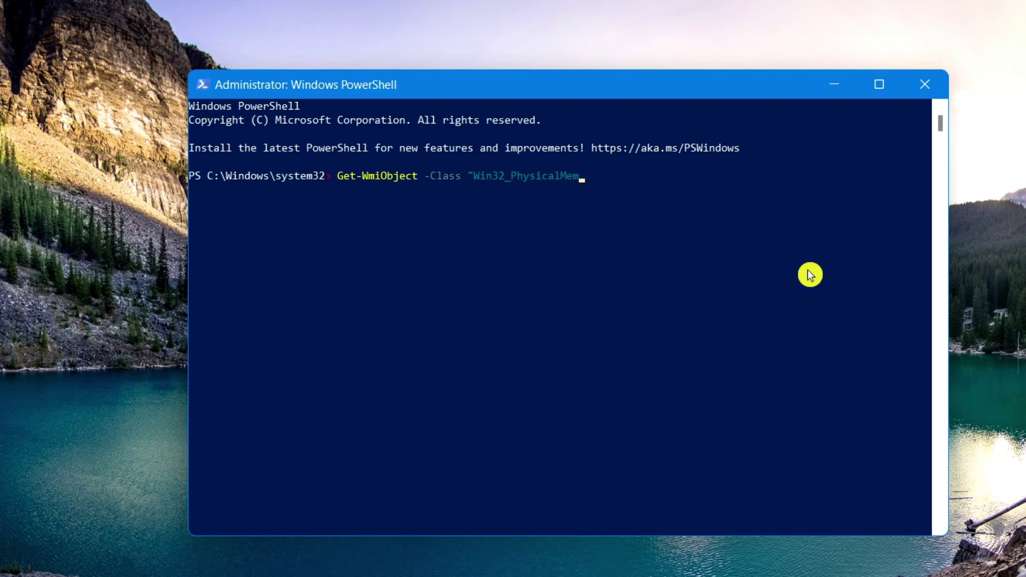
type("oryArray\"")
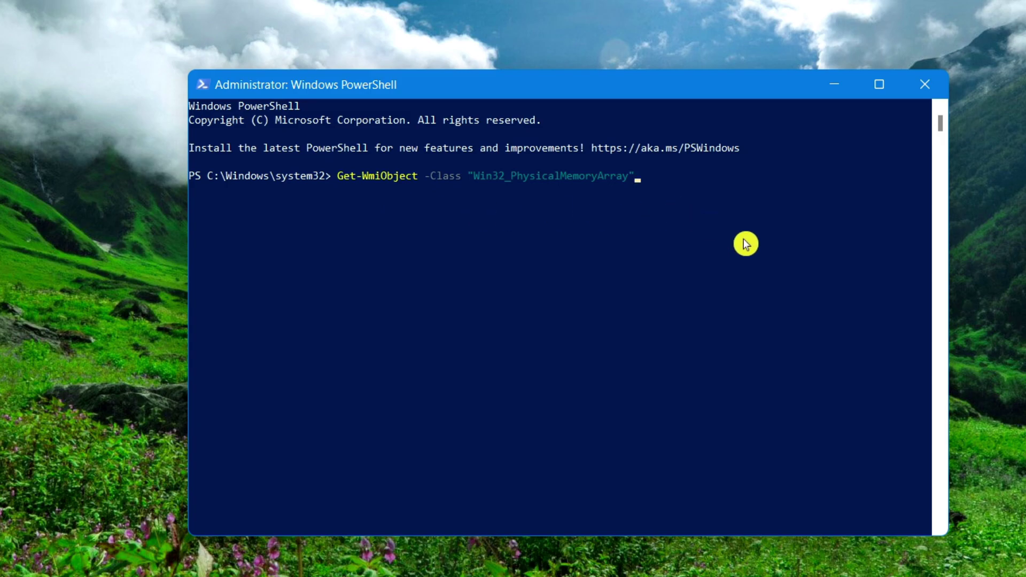
key("Return")
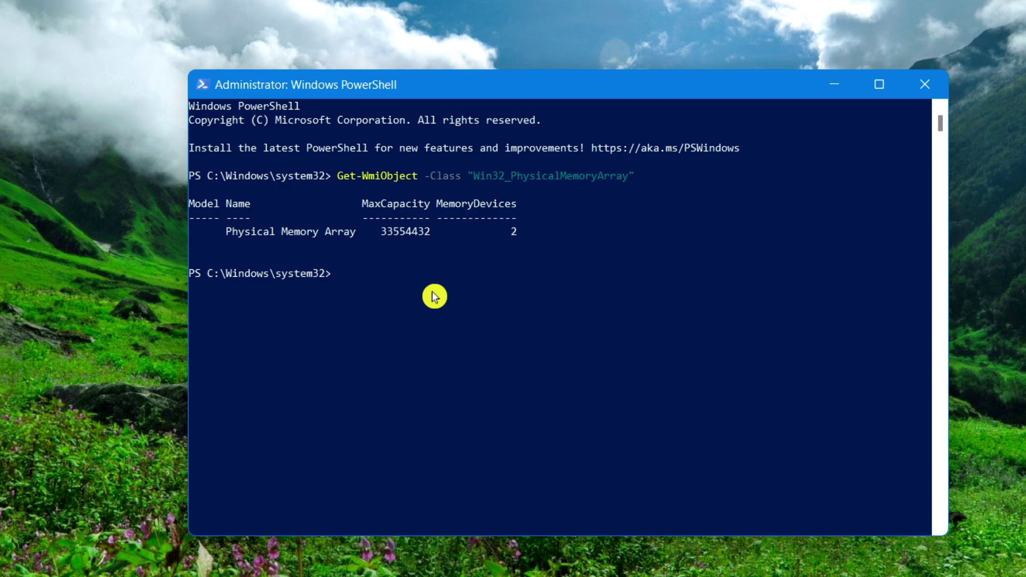
Run Get-WmiObject -Class "Win32_PhysicalMemory" | Format-Table BankLabel, then close PowerShell
type("Get-WmiObject")
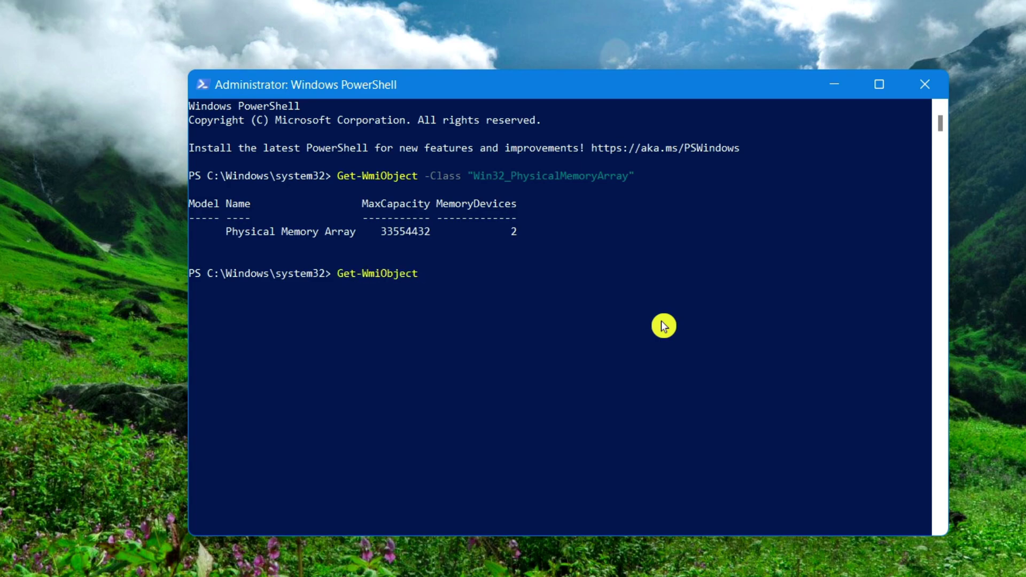
type(" -Class \"Win32_Physical")
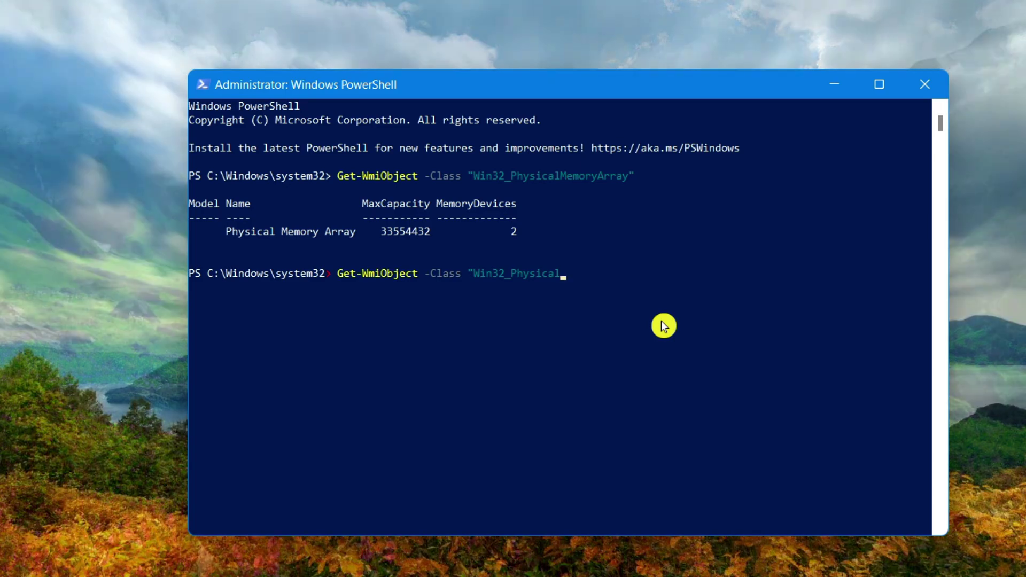
type("Memory\" | ")
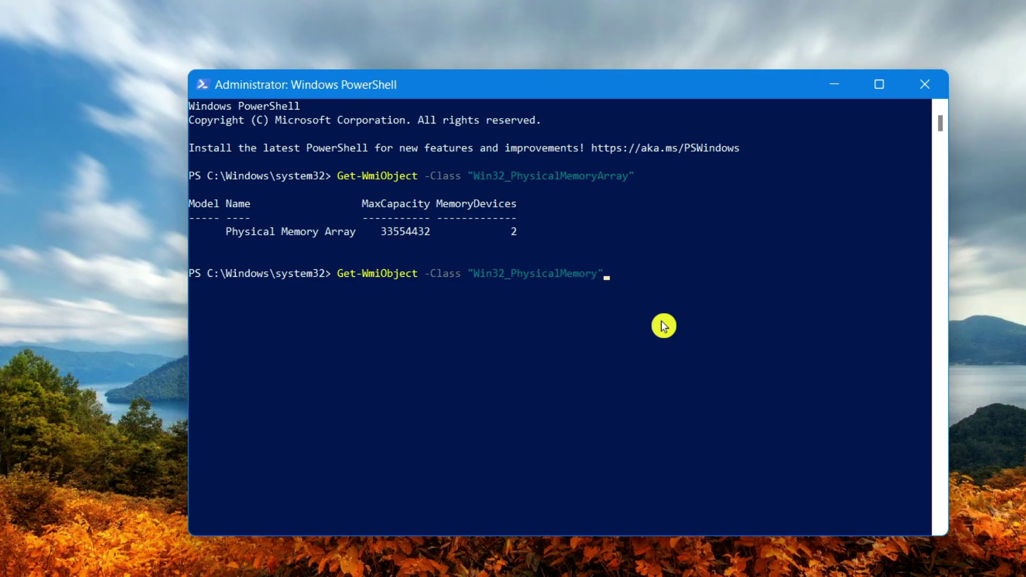
type("Format-Table BankLabel")
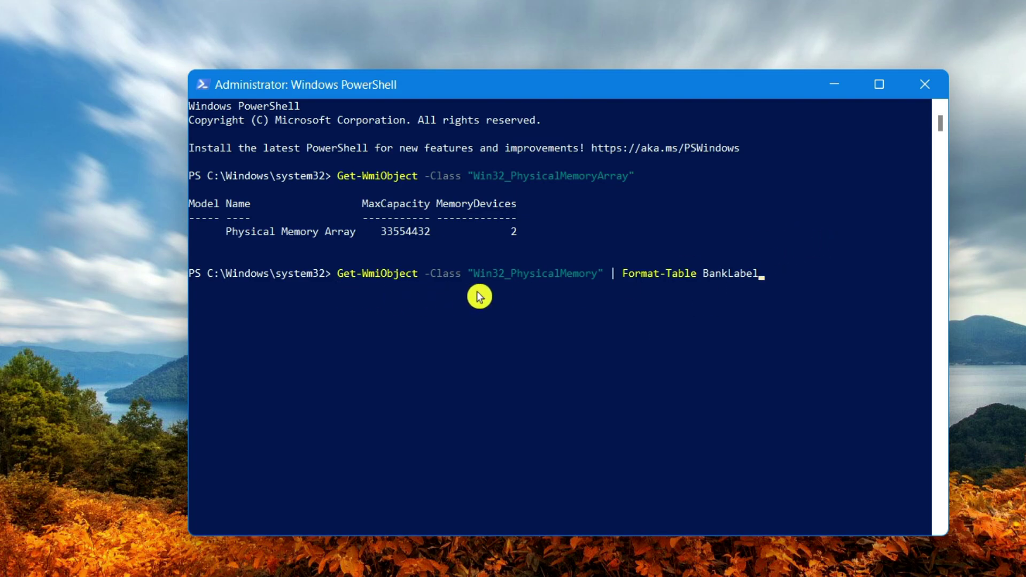
key("Return")
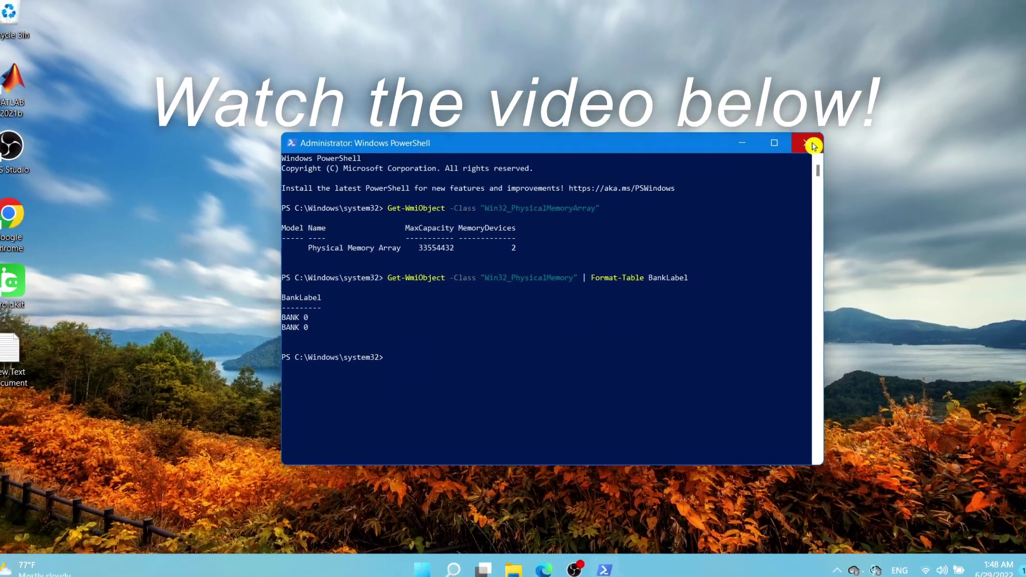
left_click(811, 144)
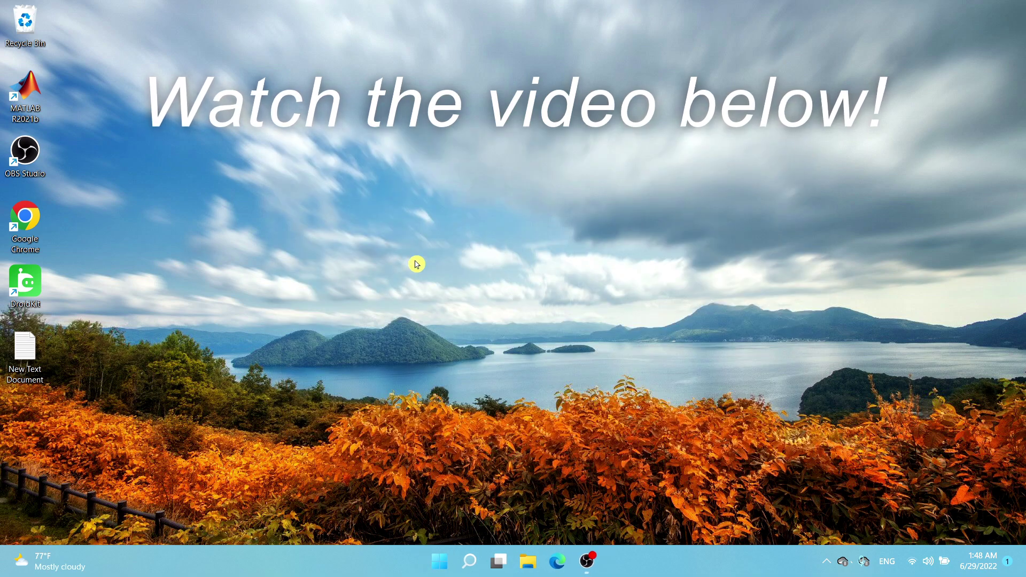